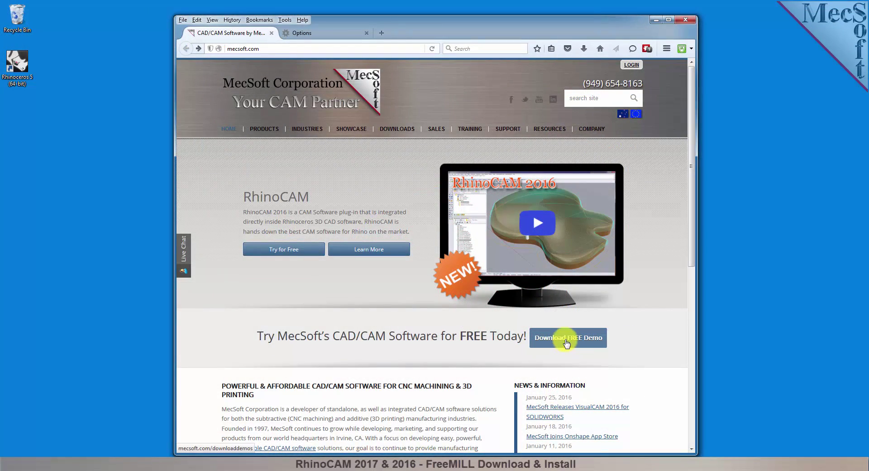
# - Request the free demo with FreeMILL selected, enter the email, and submit the form
pyautogui.click(567, 343)
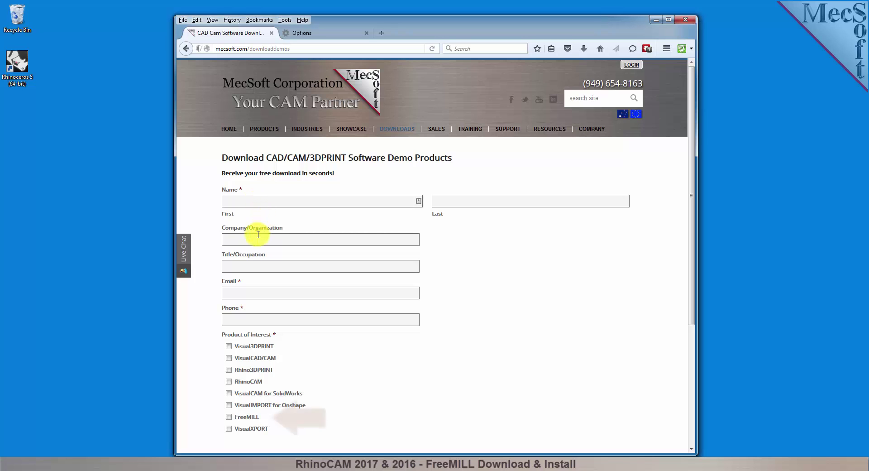
pyautogui.click(228, 417)
pyautogui.click(228, 293)
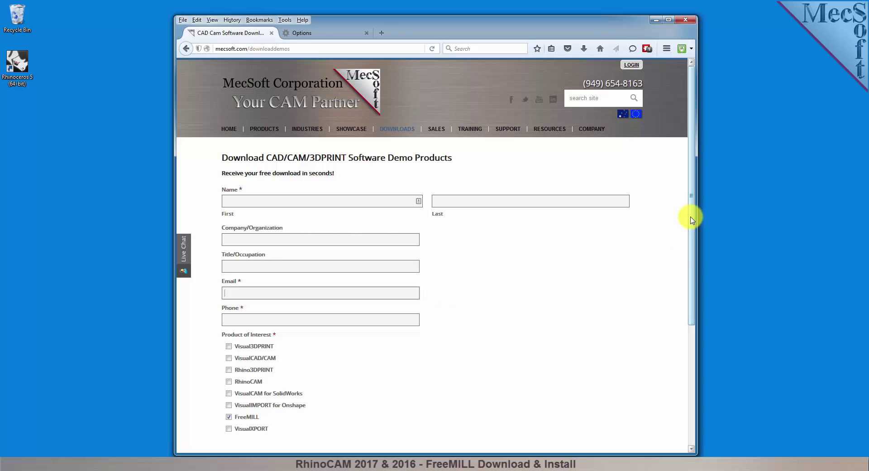
pyautogui.moveTo(691, 218); pyautogui.dragTo(694, 347)
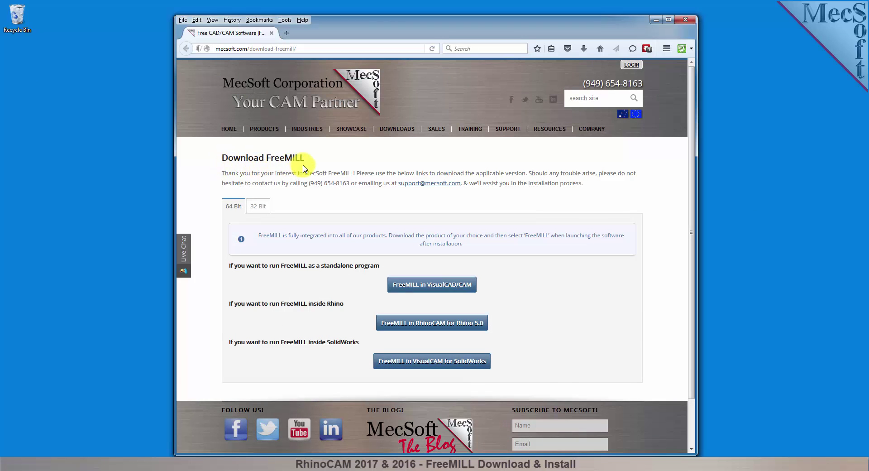
# - Compare the 32 and 64 Bit lists and download FreeMILL in RhinoCAM for Rhino 5.0 (64 Bit)
pyautogui.click(262, 211)
pyautogui.click(235, 210)
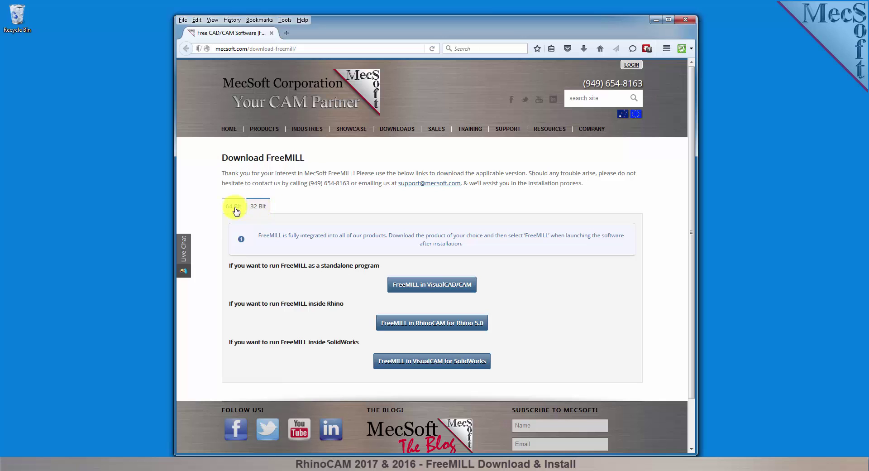
pyautogui.click(236, 210)
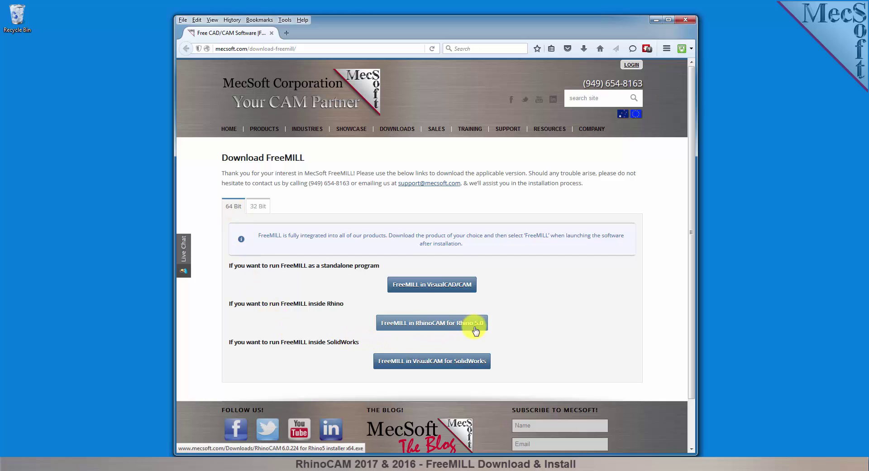
pyautogui.click(432, 331)
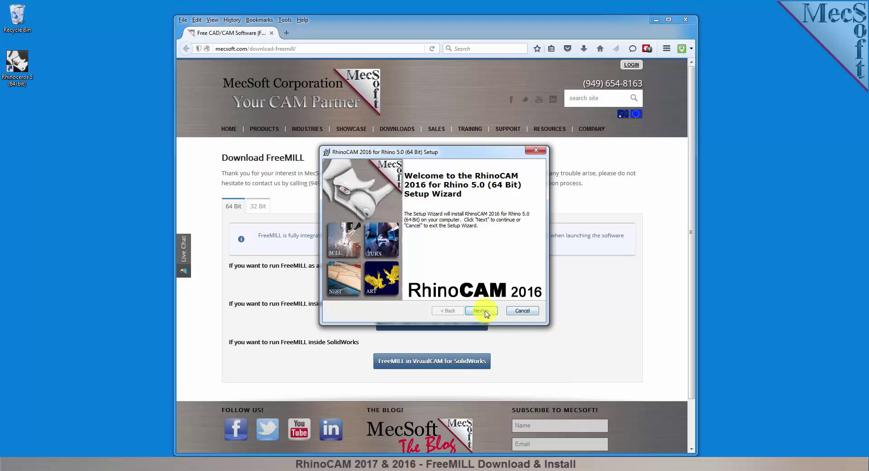
# - Run the RhinoCAM 2016 setup with default folder, accepted license, and no readme shown
pyautogui.click(481, 310)
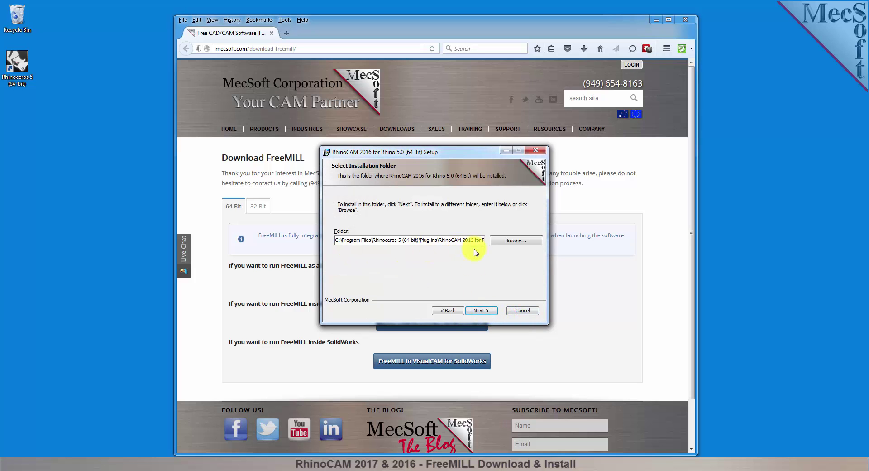
pyautogui.click(481, 310)
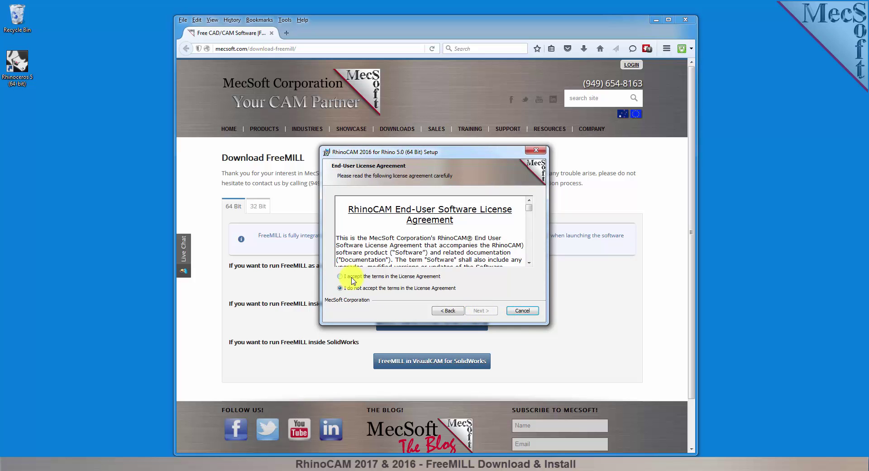
pyautogui.click(340, 276)
pyautogui.click(481, 310)
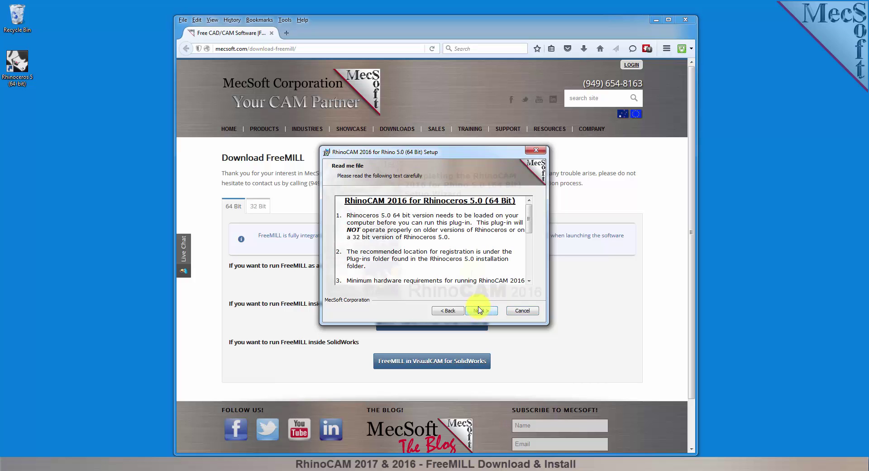
pyautogui.click(481, 310)
pyautogui.click(407, 257)
pyautogui.click(483, 310)
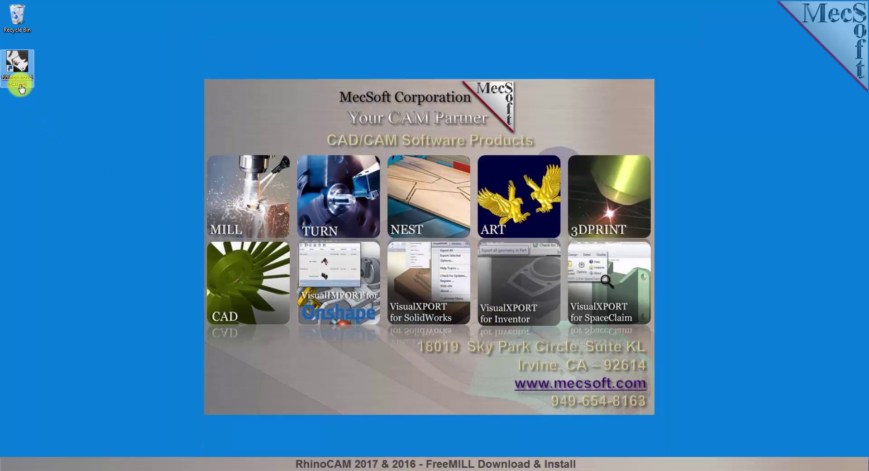
# - Launch Rhinoceros 5 and check that FreeMILL is active in the RhinoCAM 2016 menu
pyautogui.click(20, 85)
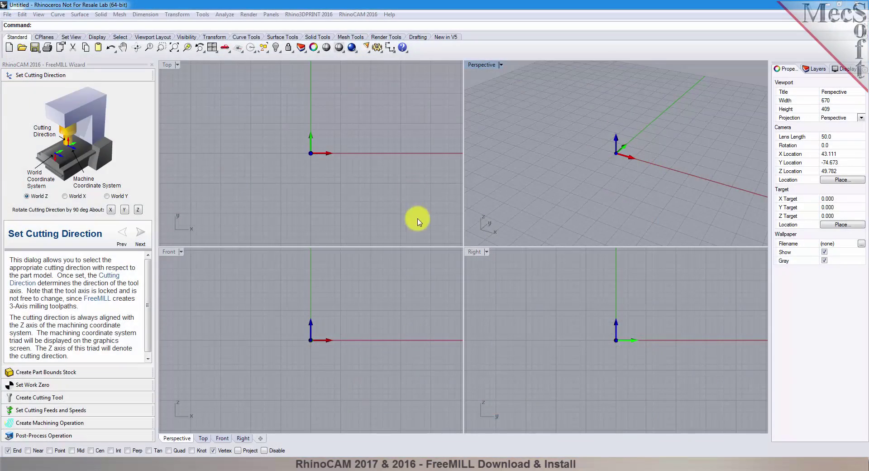
pyautogui.click(358, 15)
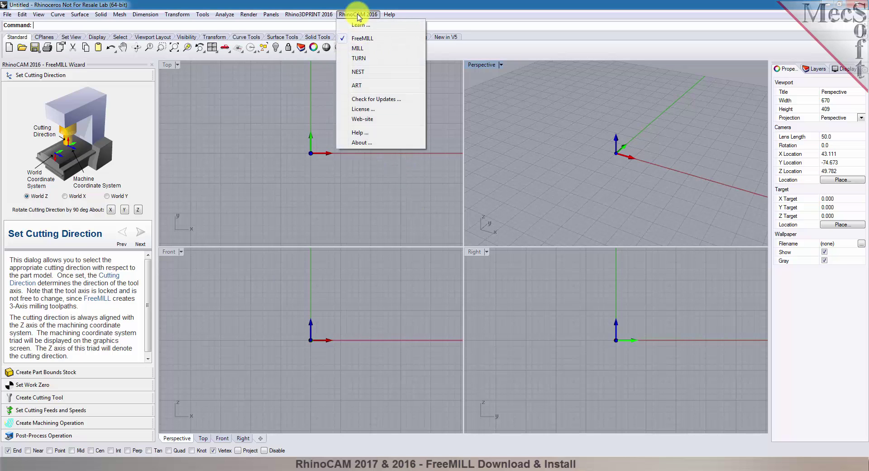